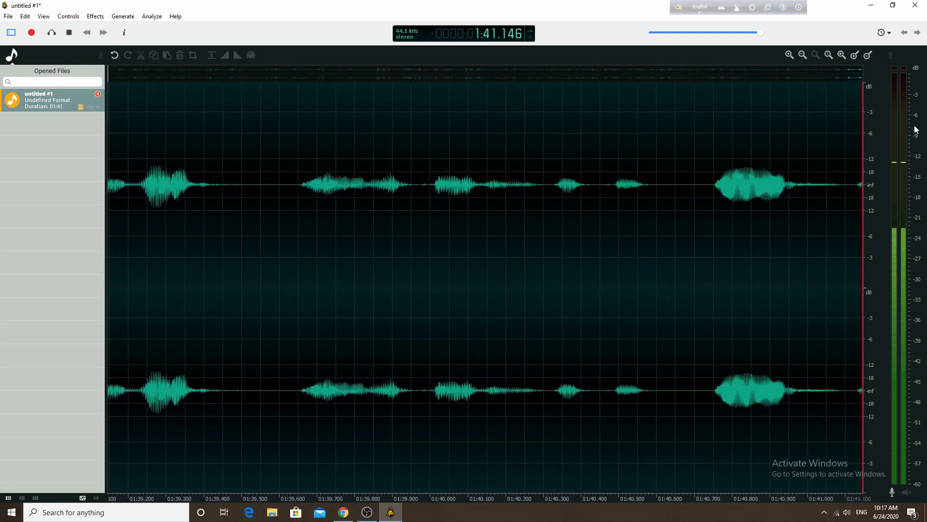
Stop the recording and widen the visible range to show the whole waveform.
{"action": "key", "text": "space"}
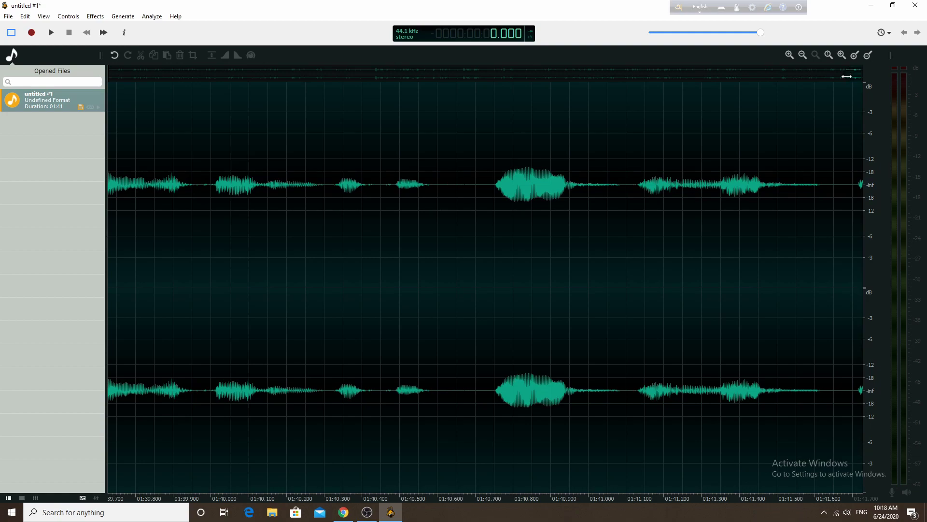
{"action": "left_click_drag", "start_coordinate": [847, 76], "coordinate": [534, 87]}
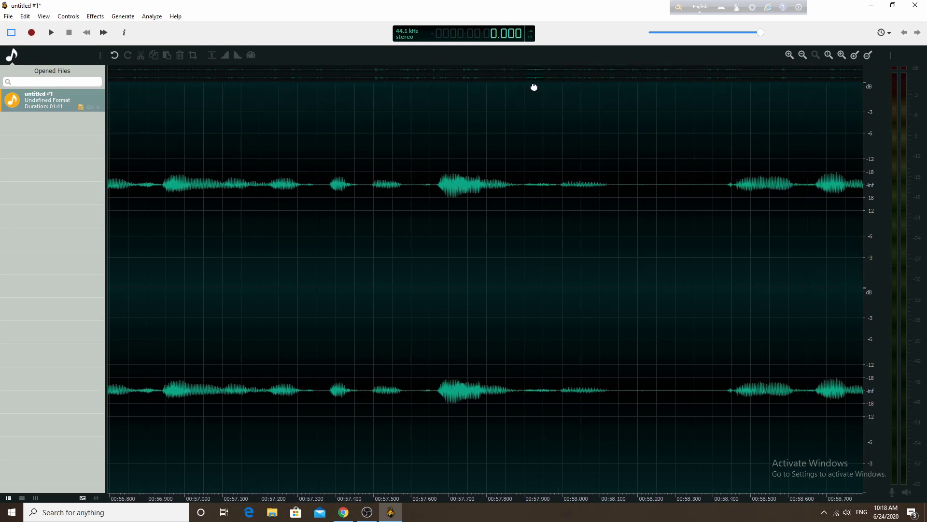
{"action": "left_click_drag", "start_coordinate": [422, 191], "coordinate": [651, 198]}
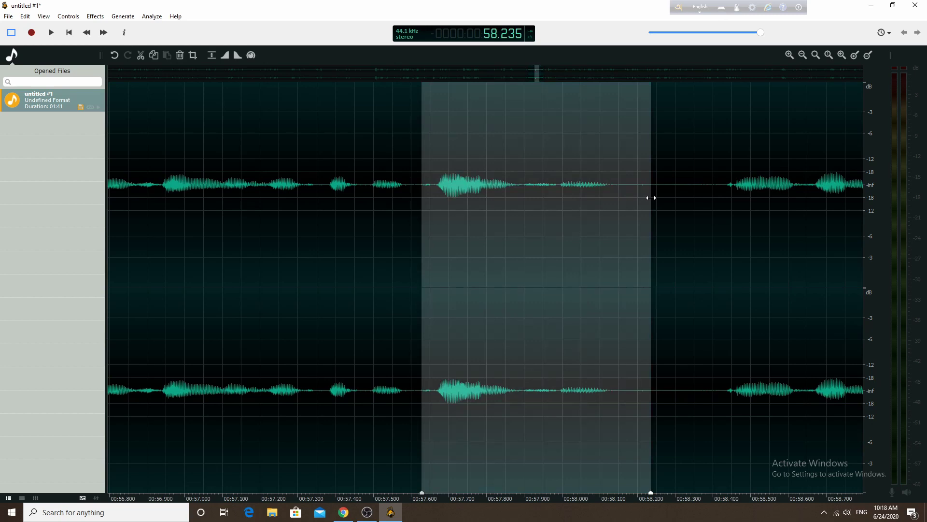
{"action": "left_click", "coordinate": [615, 134]}
{"action": "left_click", "coordinate": [648, 278]}
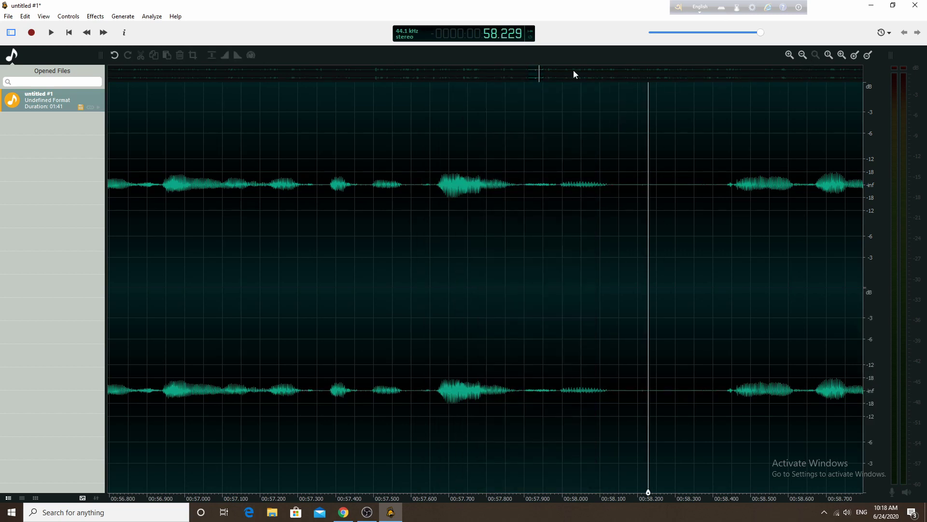
{"action": "left_click_drag", "start_coordinate": [543, 72], "coordinate": [862, 72]}
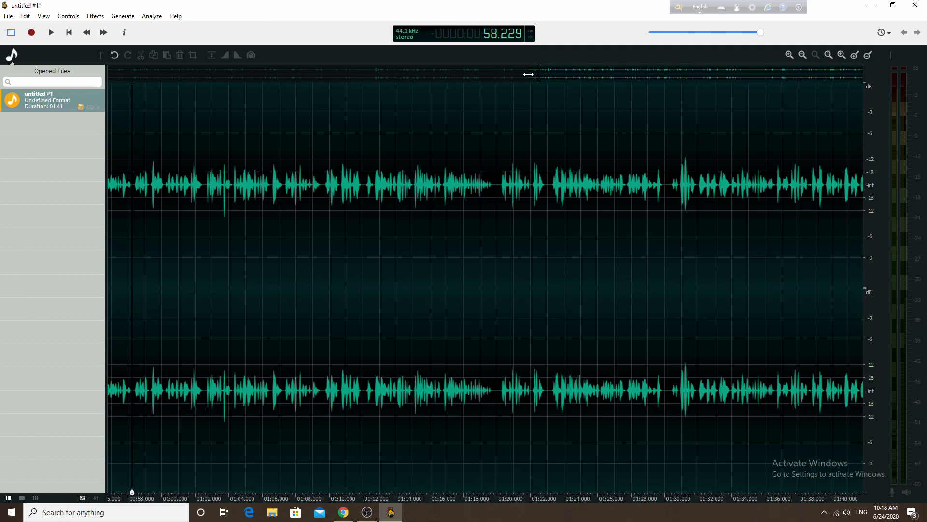
{"action": "left_click_drag", "start_coordinate": [528, 74], "coordinate": [96, 73]}
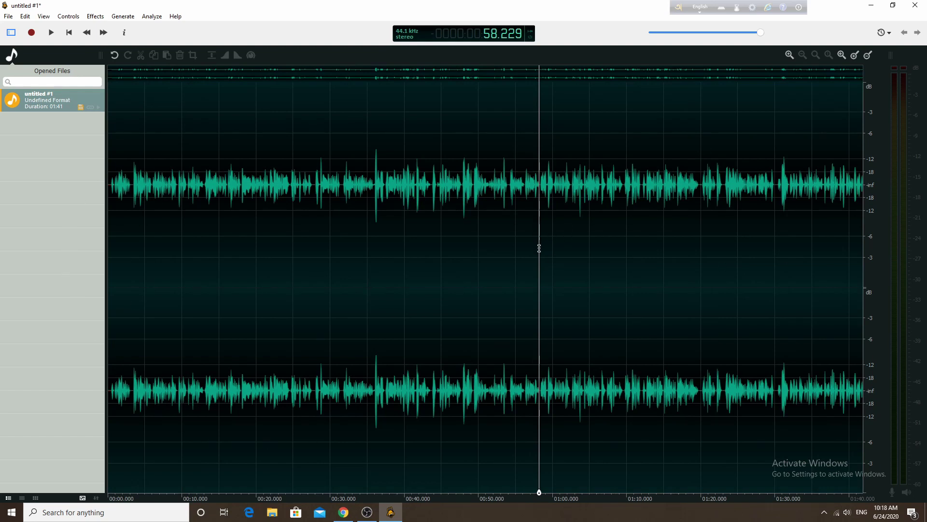
Record extra audio into the track starting at about 3.1 seconds and stop the recording.
{"action": "left_click", "coordinate": [131, 215]}
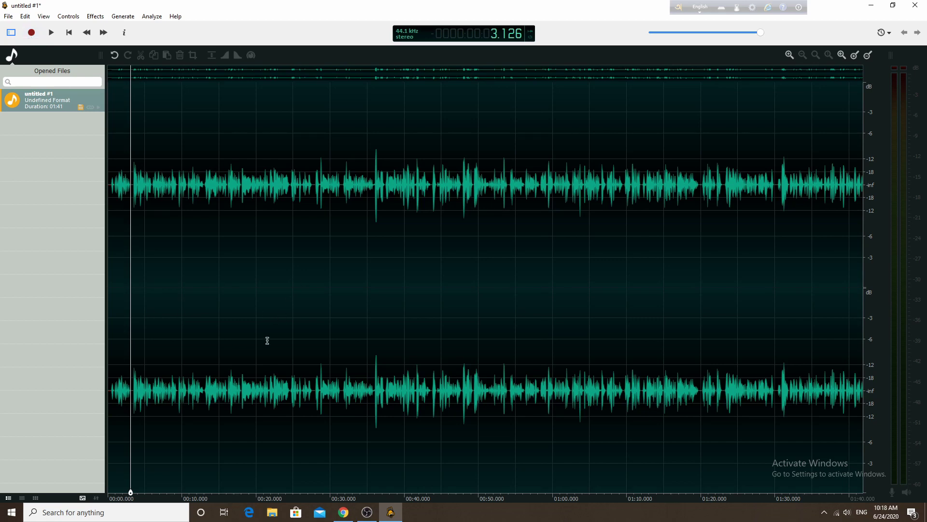
{"action": "left_click", "coordinate": [31, 34]}
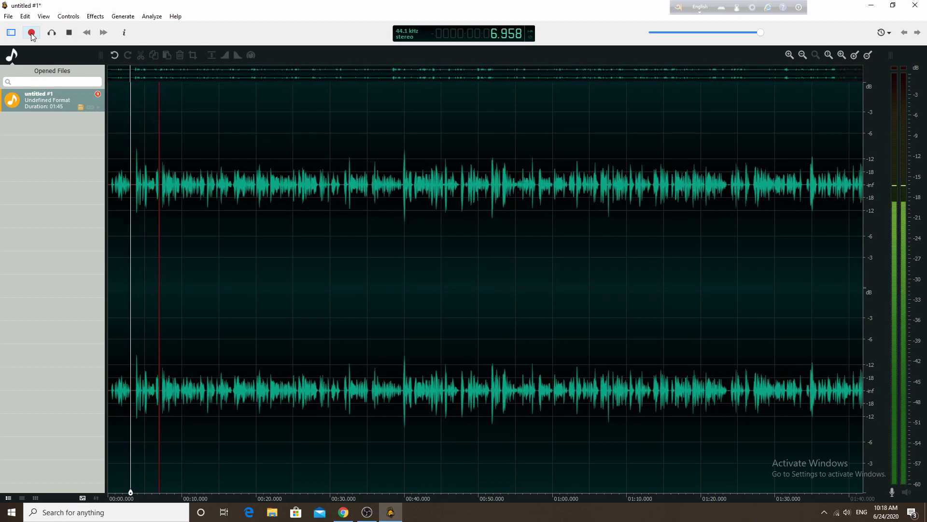
{"action": "left_click", "coordinate": [32, 34]}
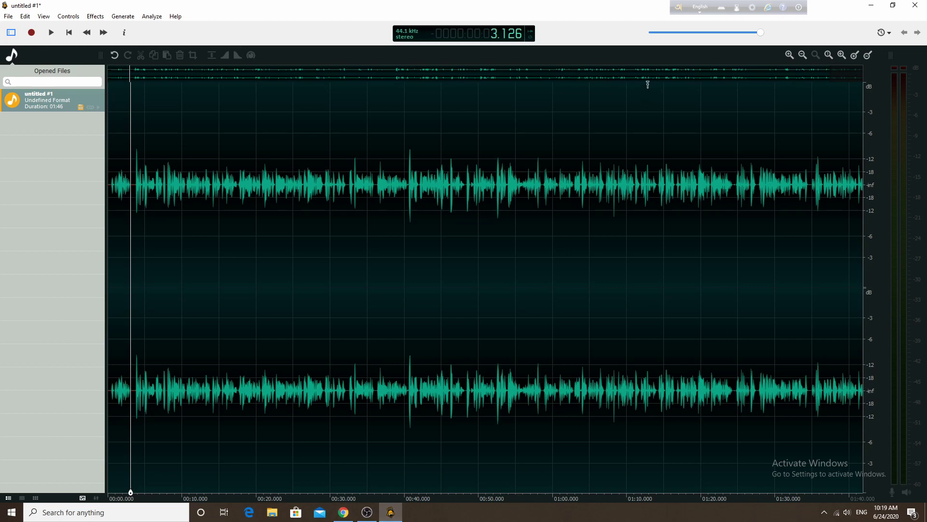
Record a new section at the end of the track, starting at about 1:46, and stop the recording.
{"action": "left_click_drag", "start_coordinate": [648, 74], "coordinate": [749, 73]}
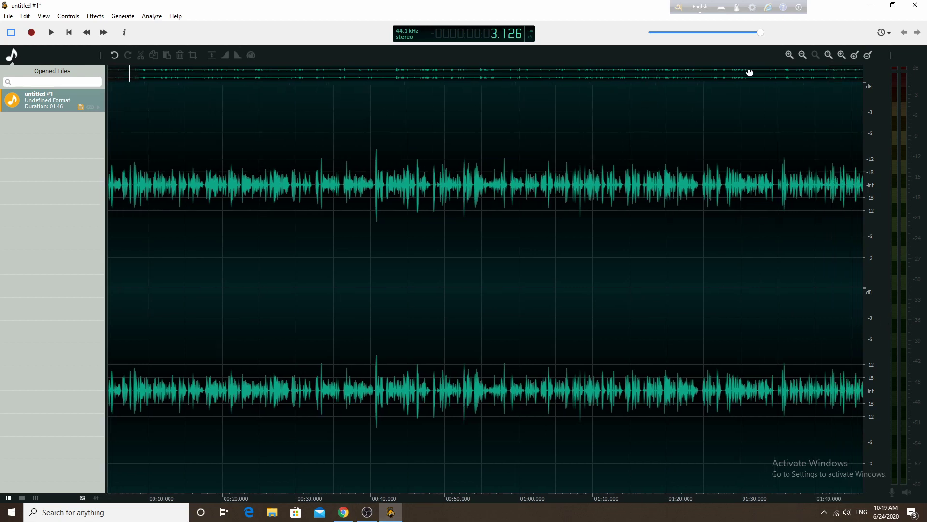
{"action": "left_click", "coordinate": [861, 216]}
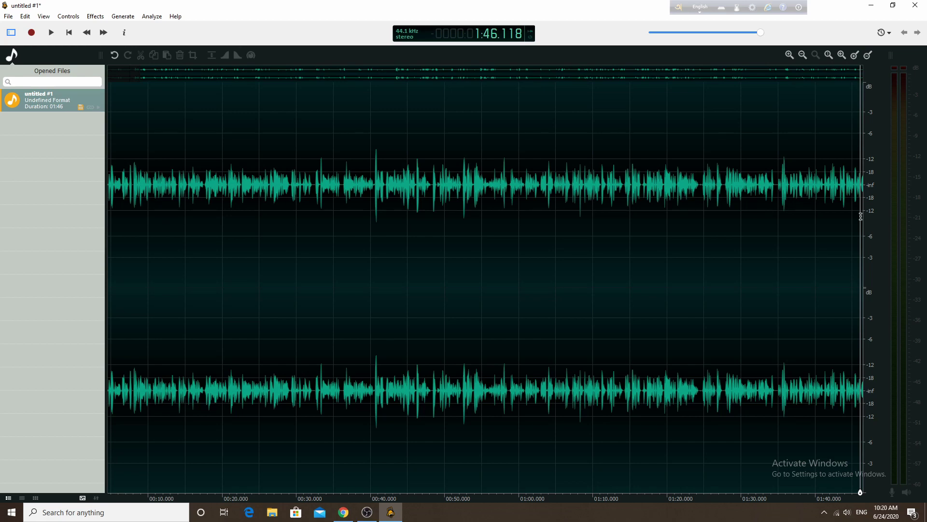
{"action": "left_click", "coordinate": [32, 33]}
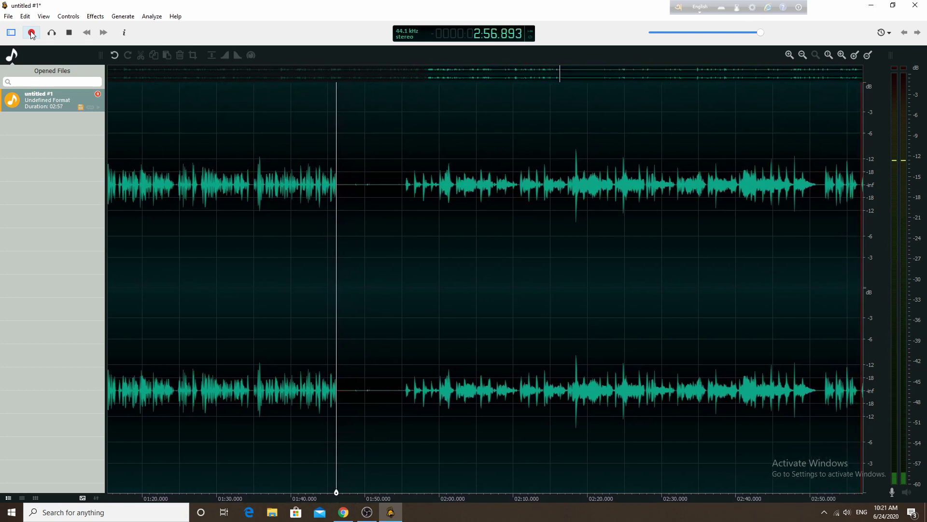
{"action": "left_click", "coordinate": [32, 34]}
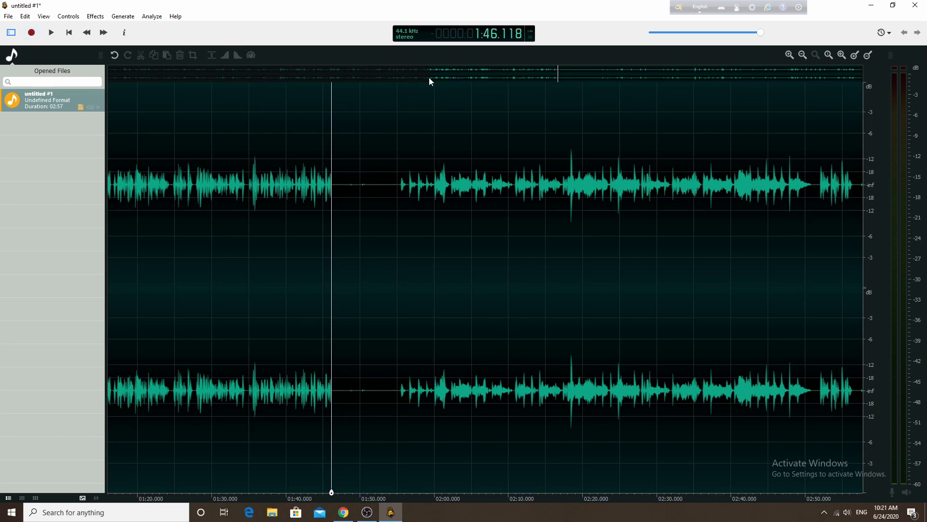
Delete the audio before the newest section, about the first 1:46, and trim off the last few seconds of the recording.
{"action": "left_click_drag", "start_coordinate": [430, 75], "coordinate": [108, 75]}
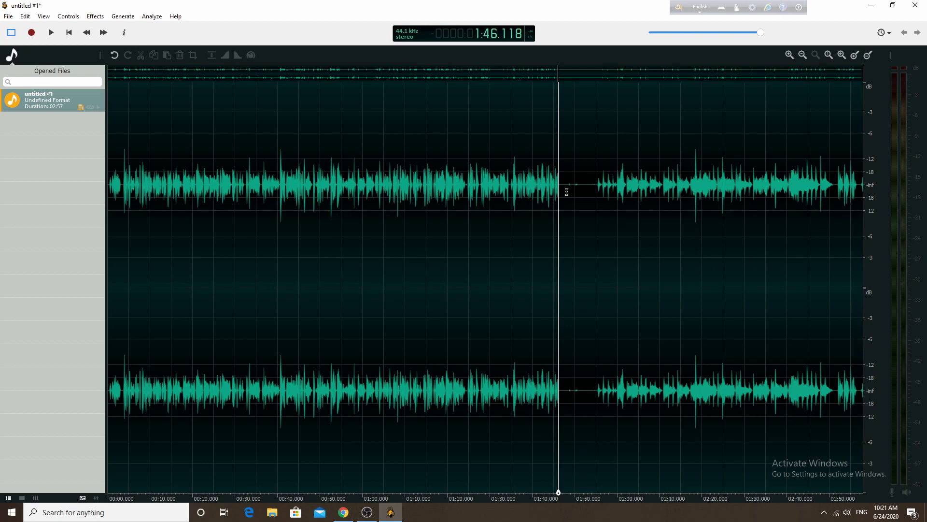
{"action": "left_click_drag", "start_coordinate": [560, 192], "coordinate": [2, 220]}
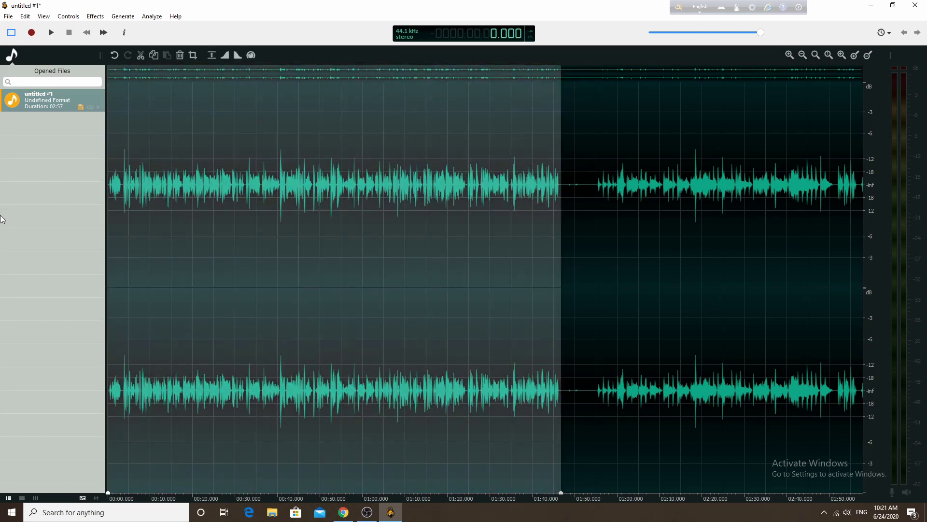
{"action": "key", "text": "Delete"}
{"action": "left_click_drag", "start_coordinate": [794, 205], "coordinate": [865, 208]}
{"action": "key", "text": "Delete"}
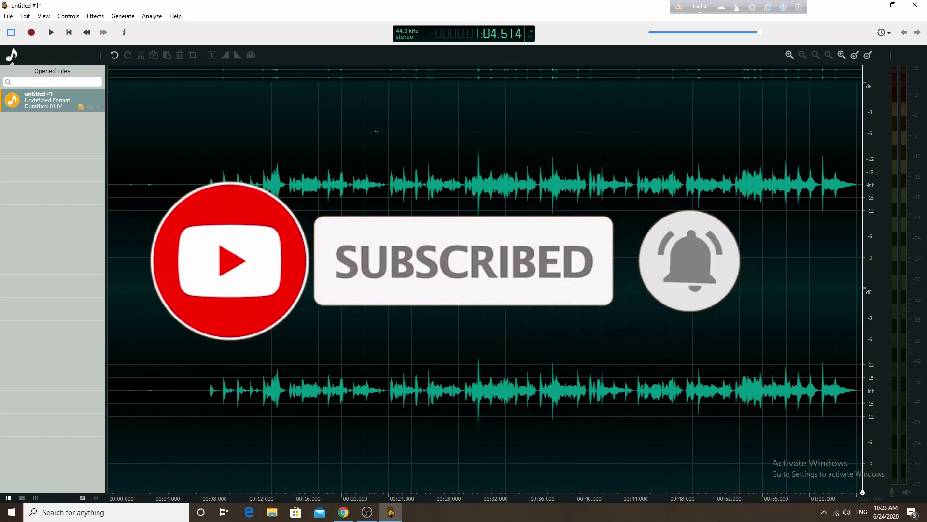
Examine the quiet opening eight seconds in Spectral View and display the waveform and spectral views together.
{"action": "left_click", "coordinate": [45, 17]}
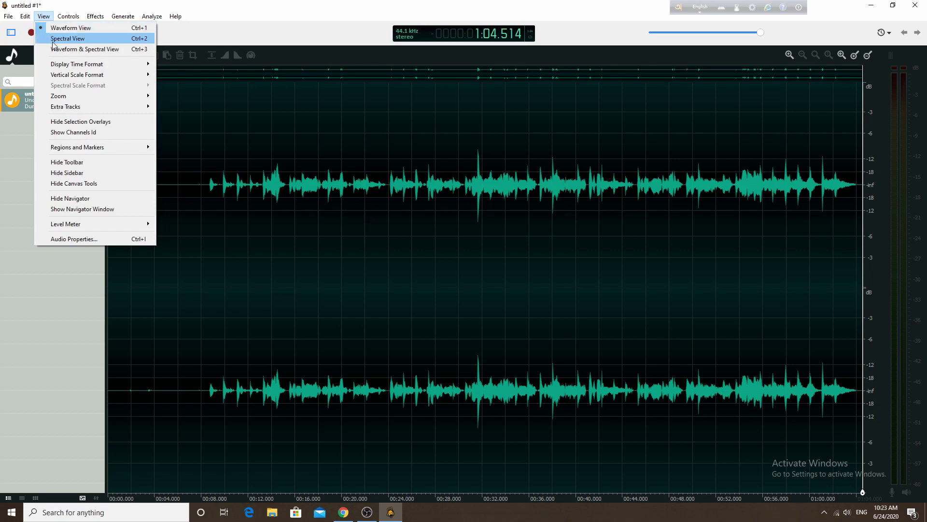
{"action": "left_click", "coordinate": [54, 39]}
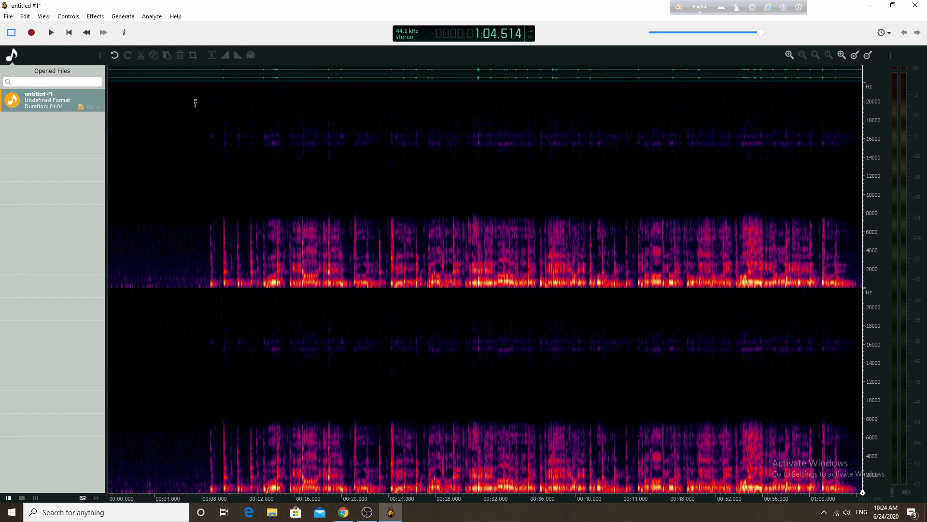
{"action": "left_click_drag", "start_coordinate": [863, 70], "coordinate": [208, 72]}
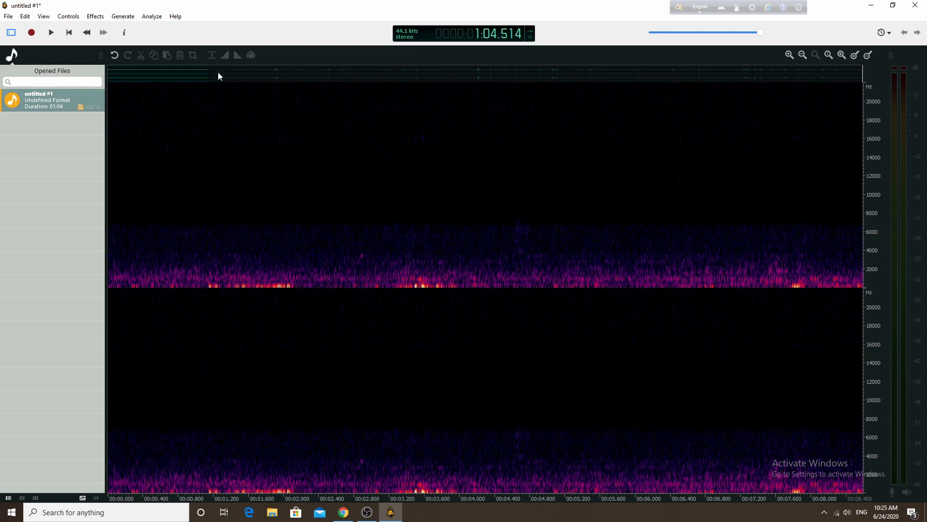
{"action": "left_click_drag", "start_coordinate": [207, 75], "coordinate": [863, 75]}
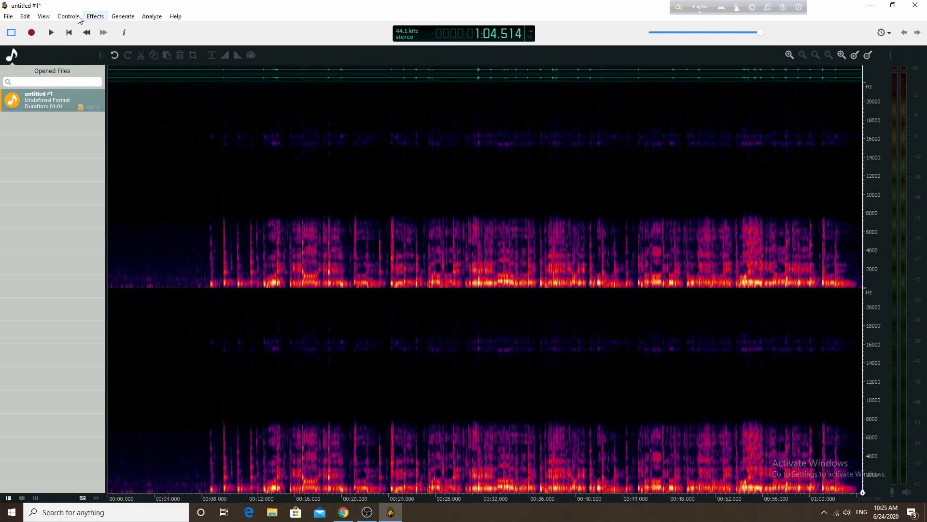
{"action": "left_click", "coordinate": [45, 17]}
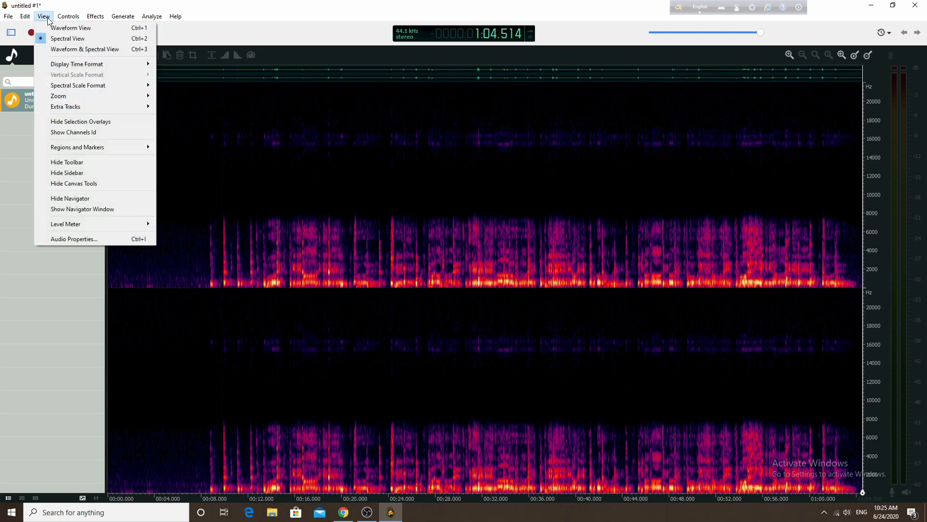
{"action": "left_click", "coordinate": [64, 50]}
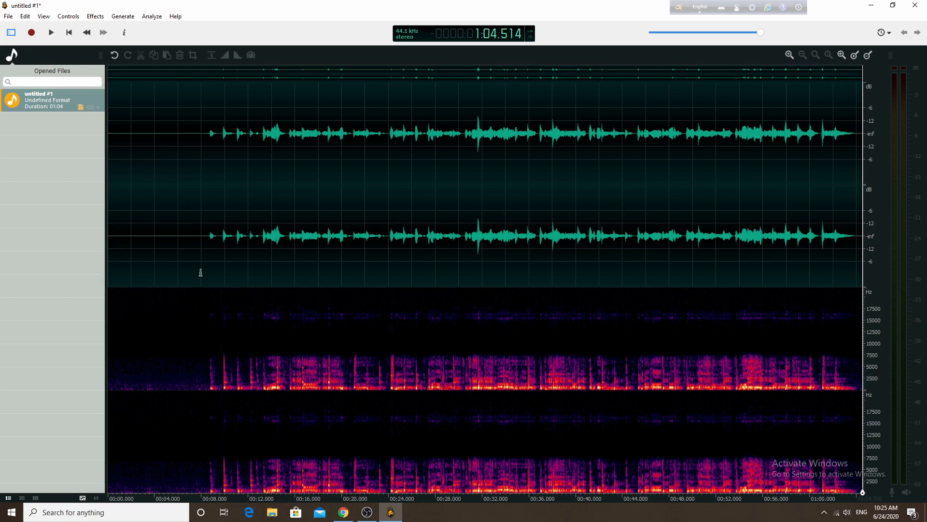
Get a Noise Reduction profile from the quiet opening stretch, about 0.08 to 8 seconds.
{"action": "left_click_drag", "start_coordinate": [202, 181], "coordinate": [109, 178]}
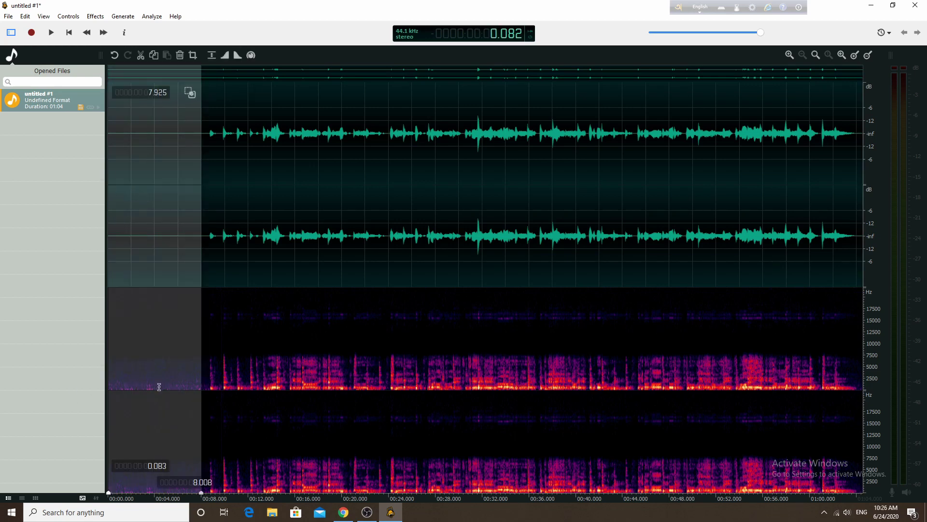
{"action": "left_click", "coordinate": [95, 18]}
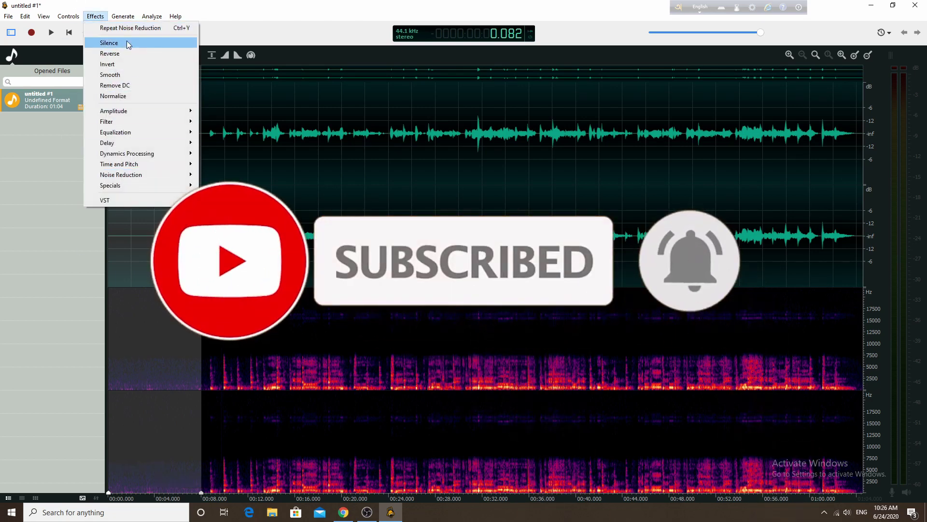
{"action": "mouse_move", "coordinate": [143, 203]}
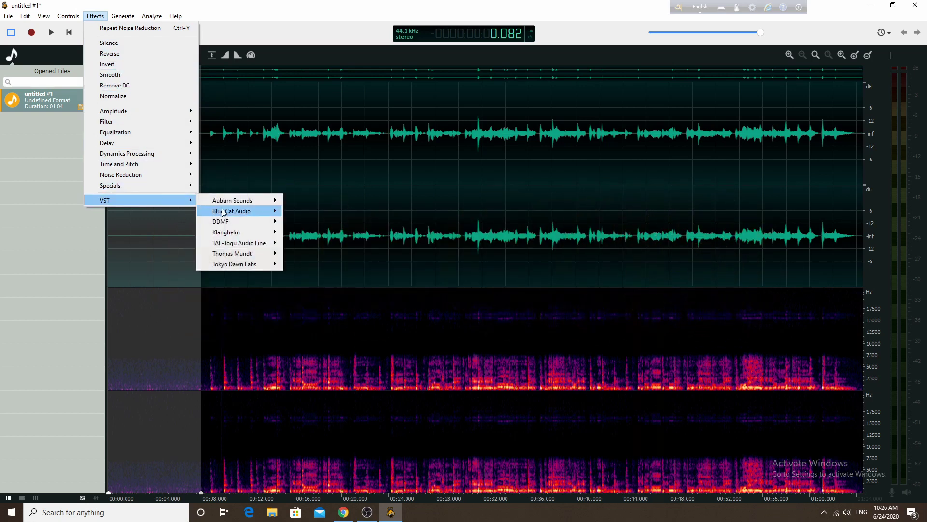
{"action": "mouse_move", "coordinate": [238, 257]}
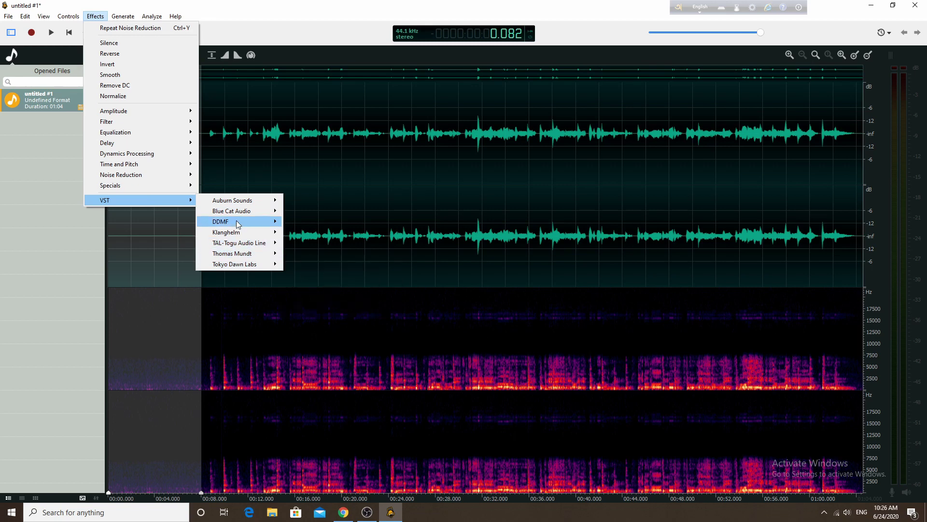
{"action": "mouse_move", "coordinate": [168, 186]}
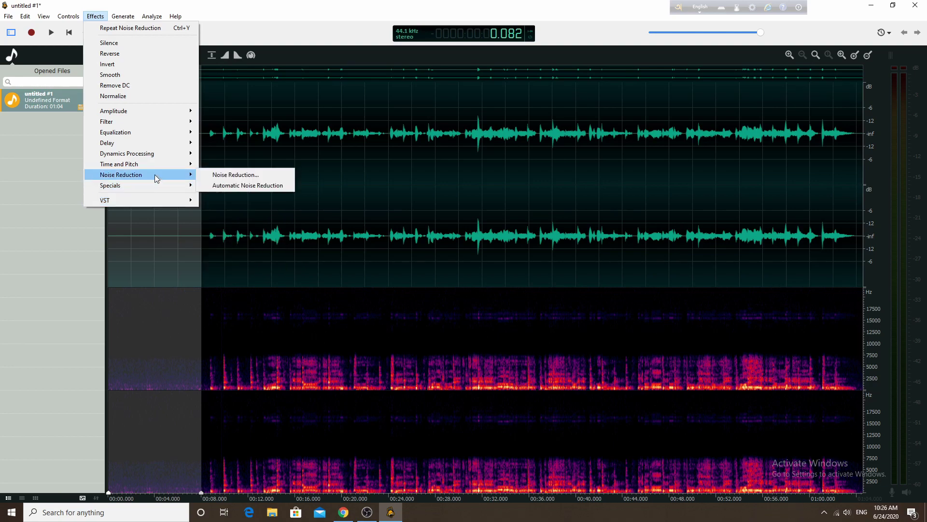
{"action": "left_click", "coordinate": [229, 175]}
{"action": "left_click_drag", "start_coordinate": [571, 244], "coordinate": [534, 151]}
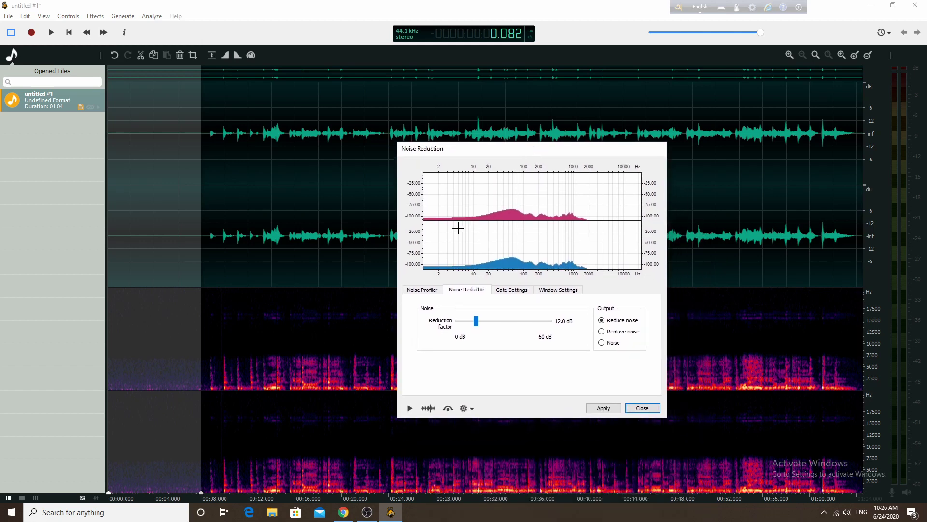
{"action": "left_click", "coordinate": [421, 290]}
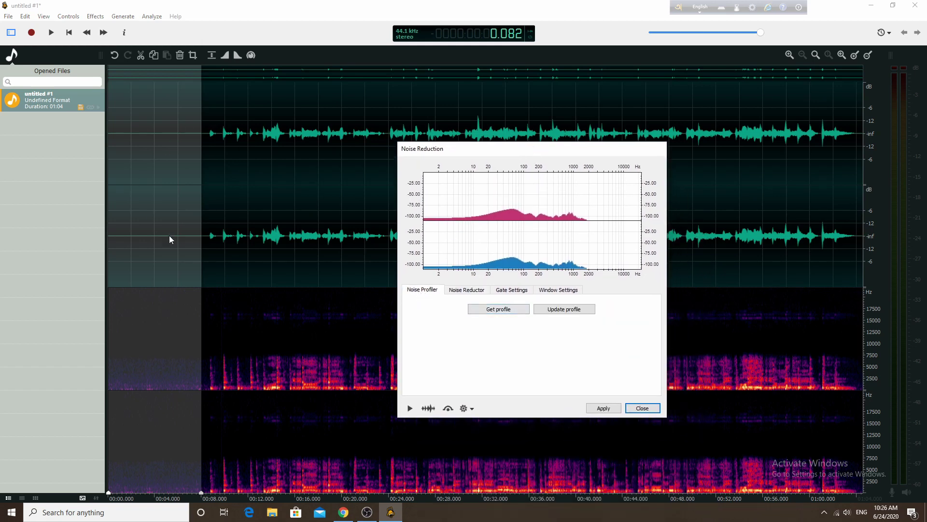
{"action": "left_click", "coordinate": [505, 311]}
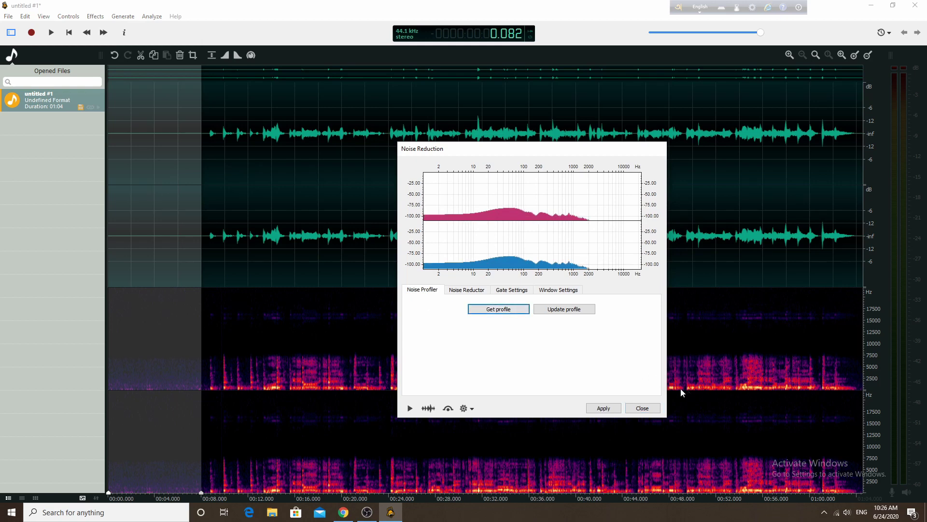
{"action": "left_click", "coordinate": [643, 408]}
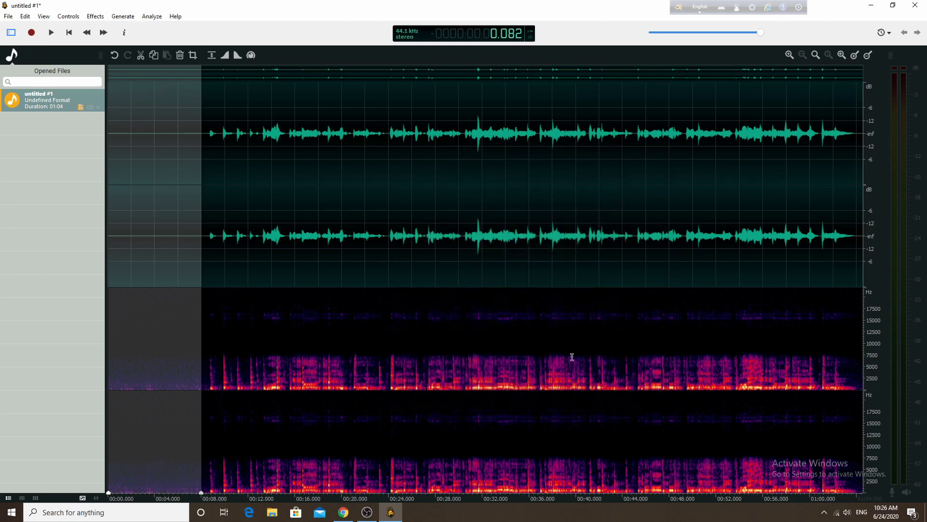
Apply Noise Reduction to the entire recording with the output set to Reduce noise and a 12.0 dB reduction factor.
{"action": "left_click", "coordinate": [502, 193]}
{"action": "key", "text": "ctrl+a"}
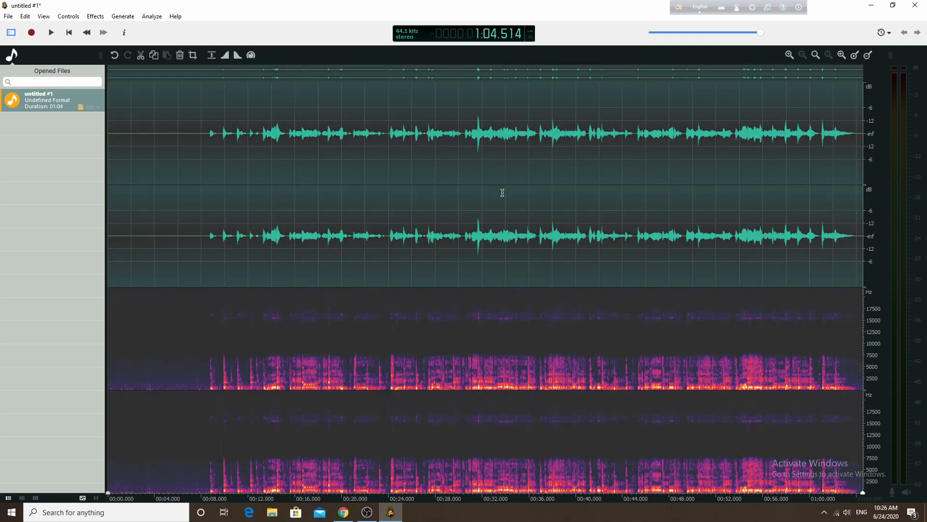
{"action": "left_click", "coordinate": [96, 16]}
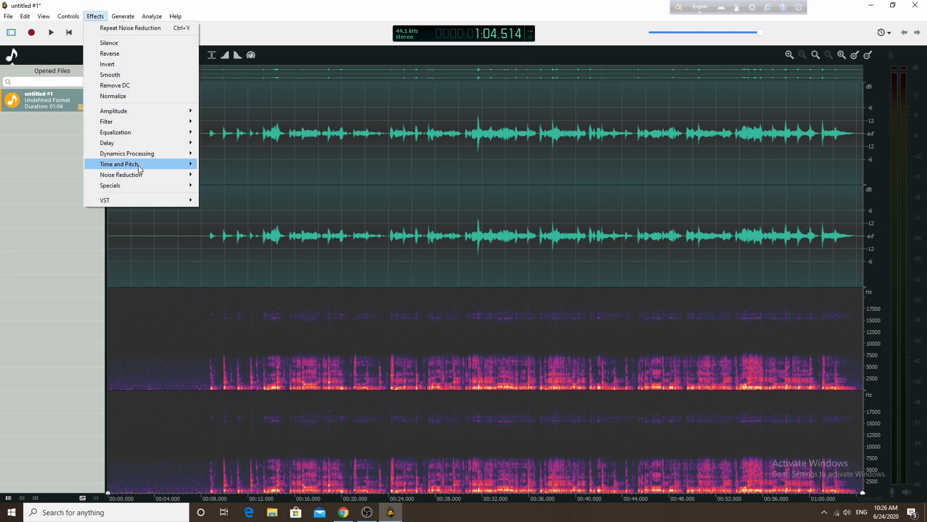
{"action": "mouse_move", "coordinate": [141, 177]}
{"action": "left_click", "coordinate": [233, 175]}
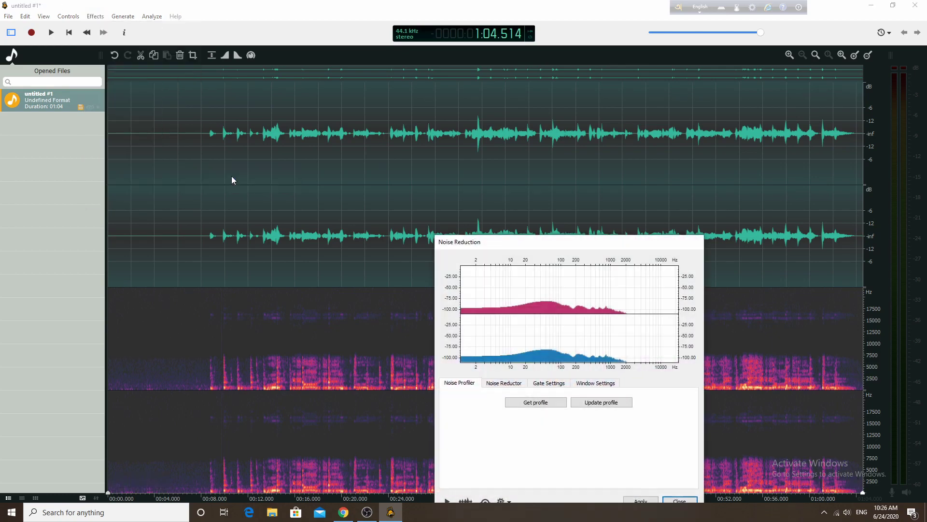
{"action": "left_click", "coordinate": [503, 383]}
{"action": "left_click_drag", "start_coordinate": [540, 241], "coordinate": [489, 133]}
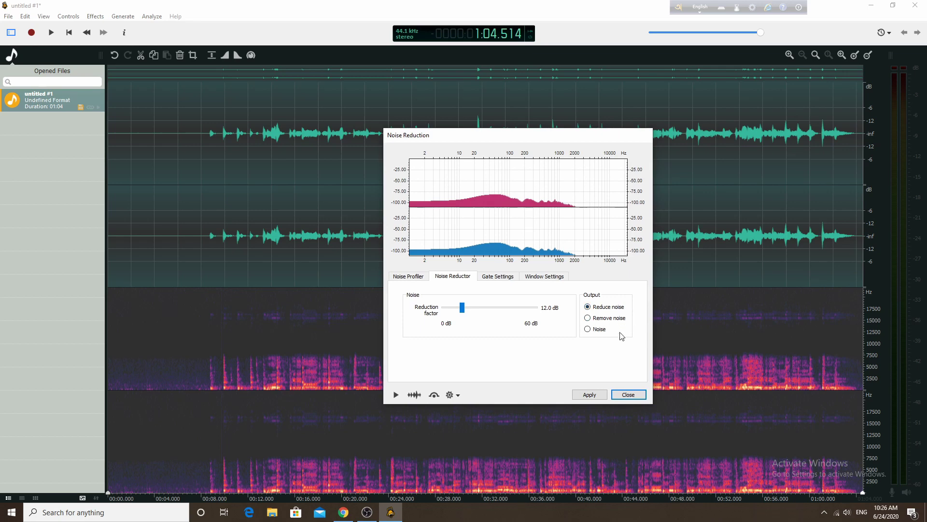
{"action": "left_click", "coordinate": [588, 319]}
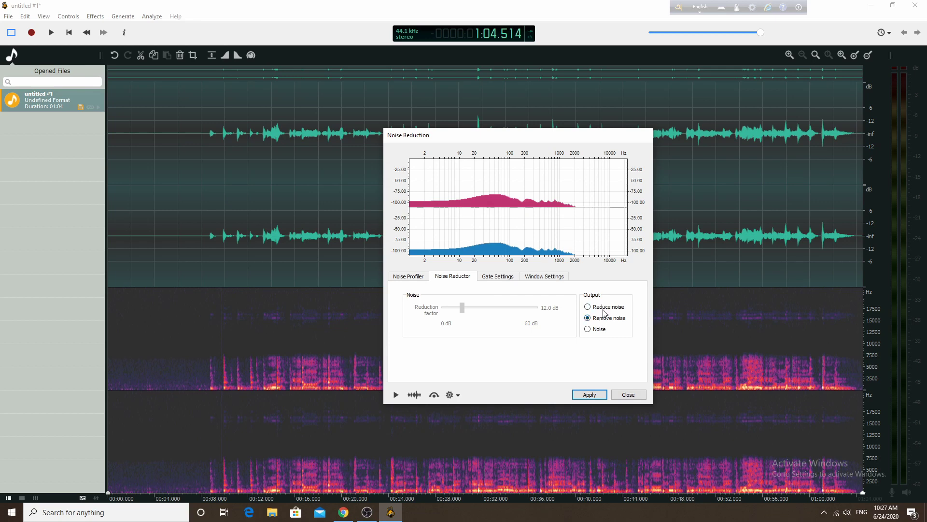
{"action": "left_click", "coordinate": [606, 308]}
{"action": "left_click", "coordinate": [590, 395]}
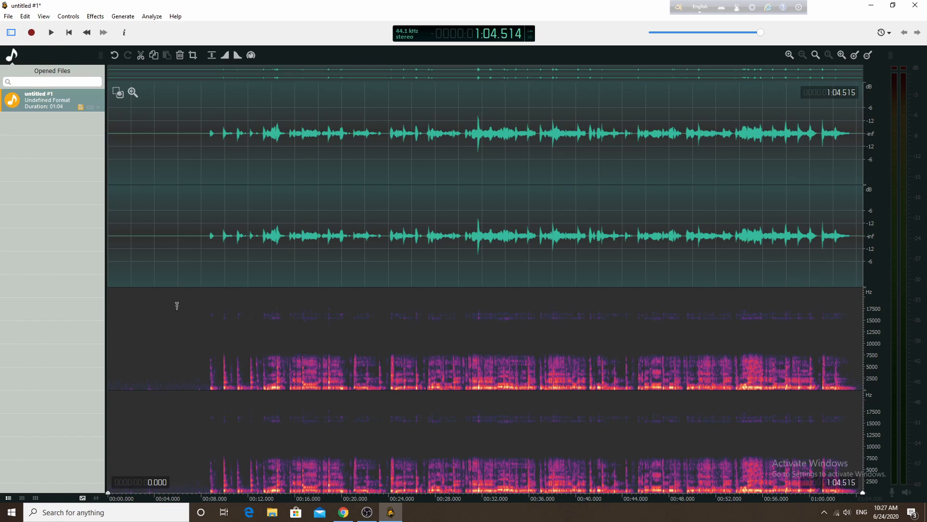
Inspect and delete the quiet opening, about the first 8 seconds, and switch the display to Waveform View.
{"action": "left_click", "coordinate": [179, 187]}
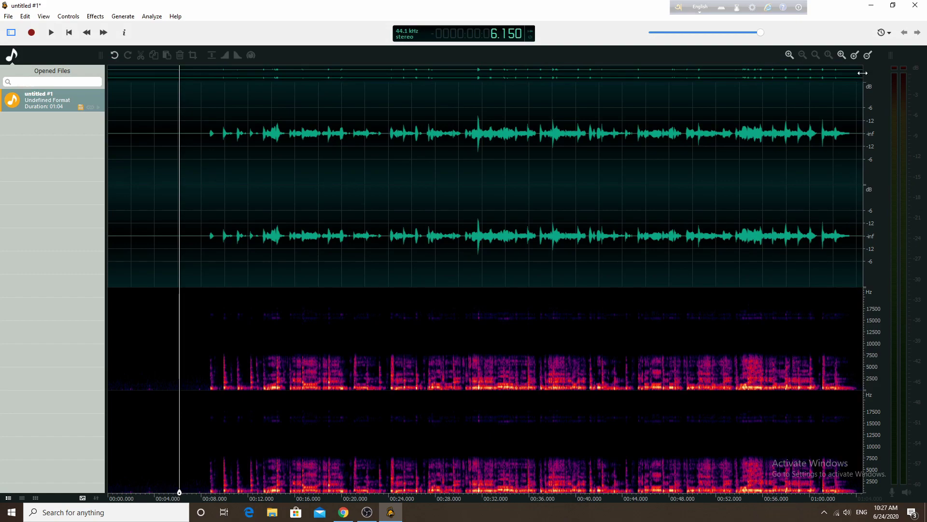
{"action": "left_click_drag", "start_coordinate": [860, 77], "coordinate": [204, 136]}
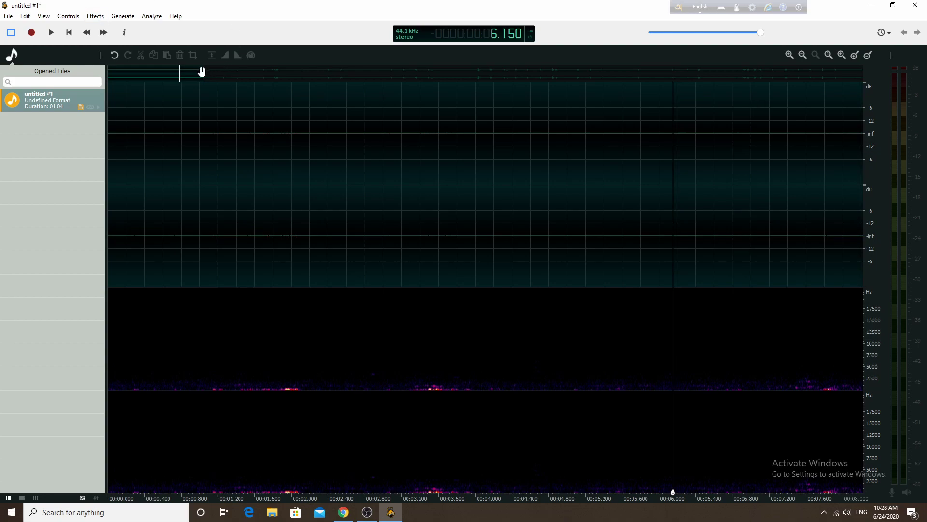
{"action": "left_click_drag", "start_coordinate": [201, 71], "coordinate": [907, 87]}
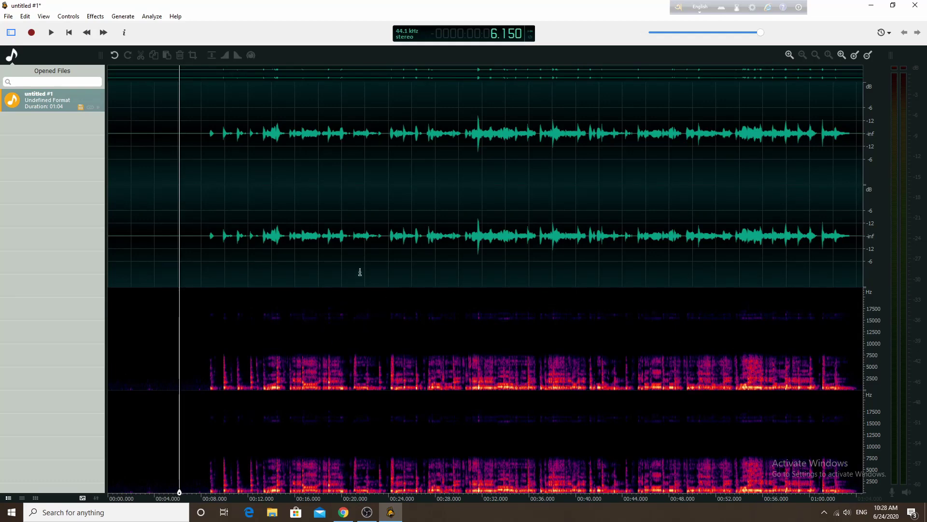
{"action": "left_click", "coordinate": [207, 243]}
{"action": "left_click_drag", "start_coordinate": [207, 242], "coordinate": [1, 252]}
{"action": "key", "text": "Delete"}
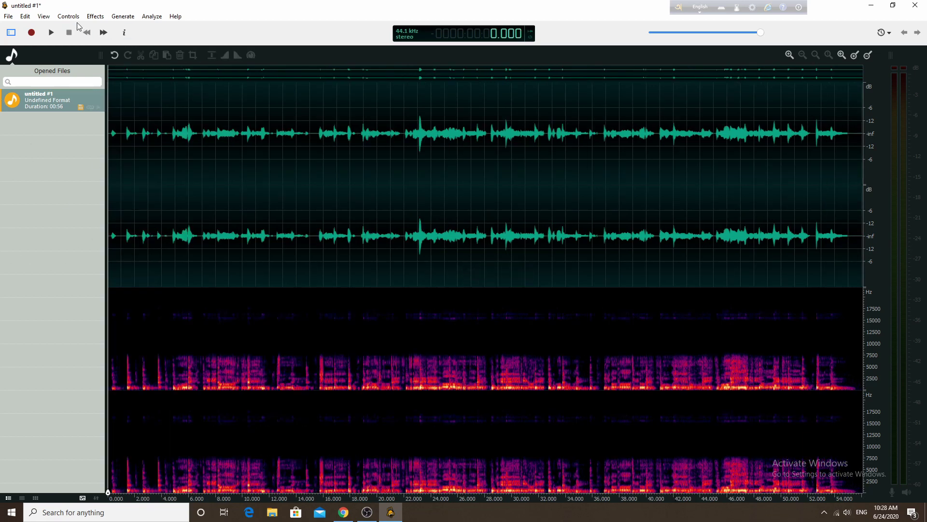
{"action": "left_click", "coordinate": [43, 16]}
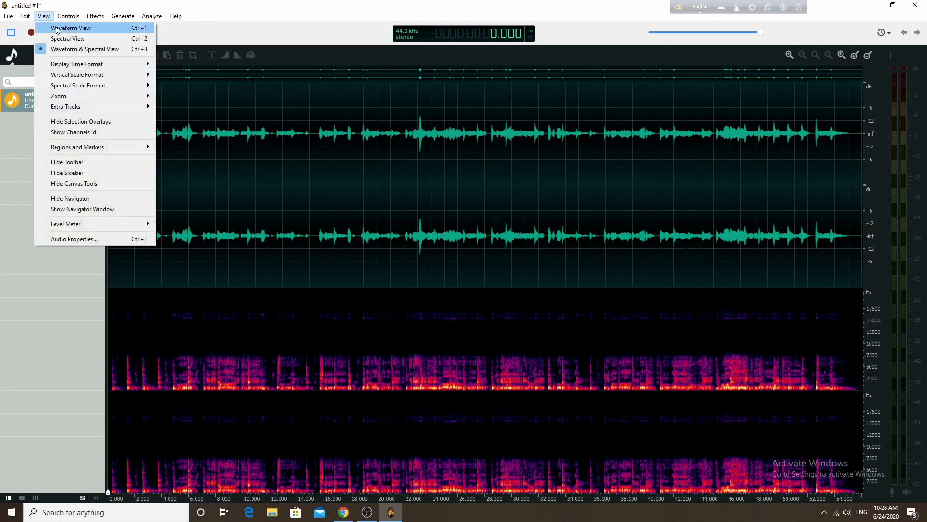
{"action": "left_click", "coordinate": [55, 28]}
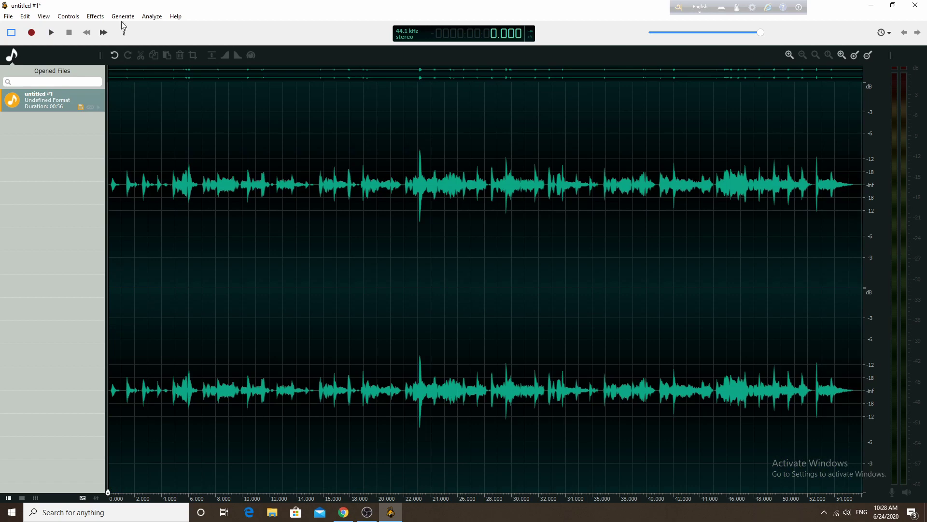
Open the Klanghelm MJUCjr compressor, reset both Compress and Make-up to 0.0, and start previewing the track.
{"action": "left_click", "coordinate": [95, 17]}
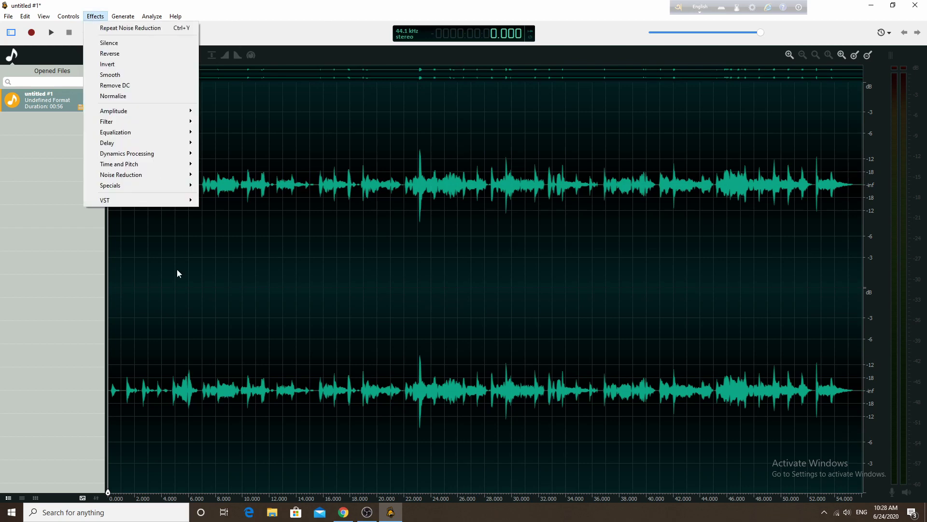
{"action": "mouse_move", "coordinate": [169, 203]}
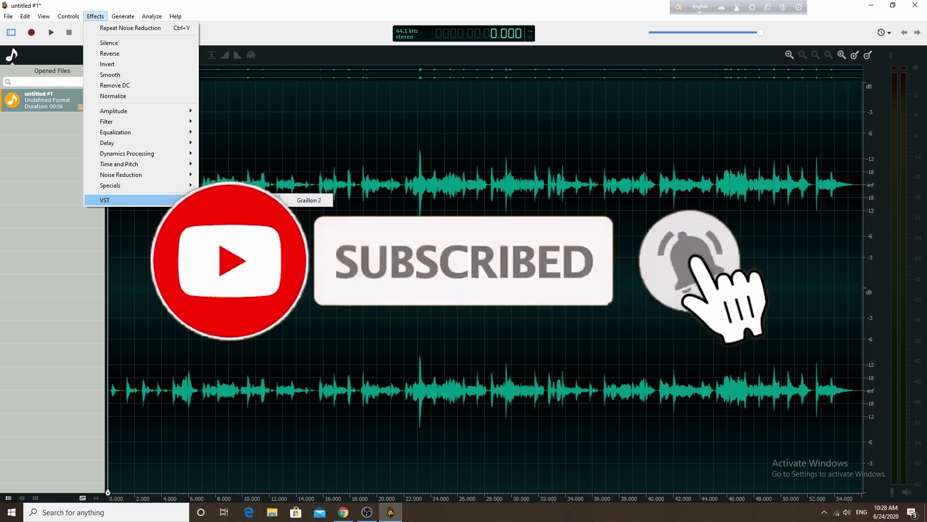
{"action": "key", "text": "Escape"}
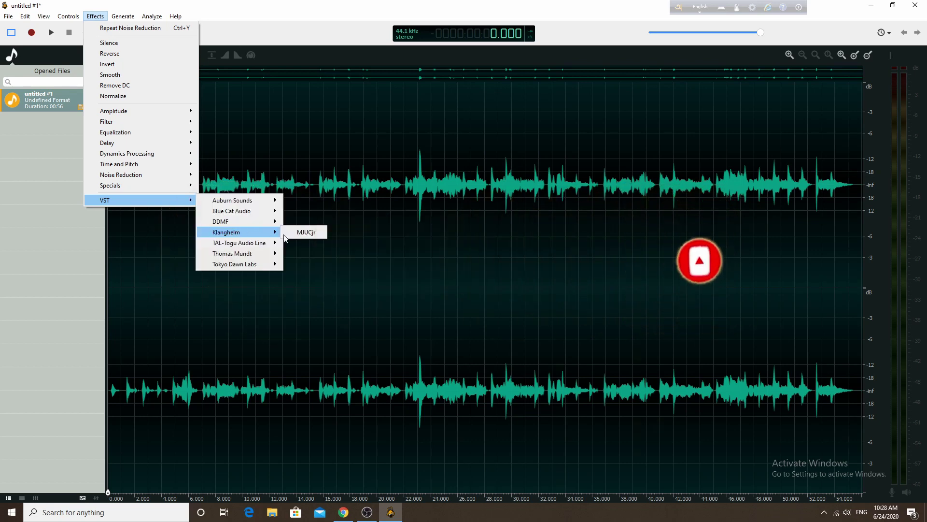
{"action": "left_click", "coordinate": [296, 234]}
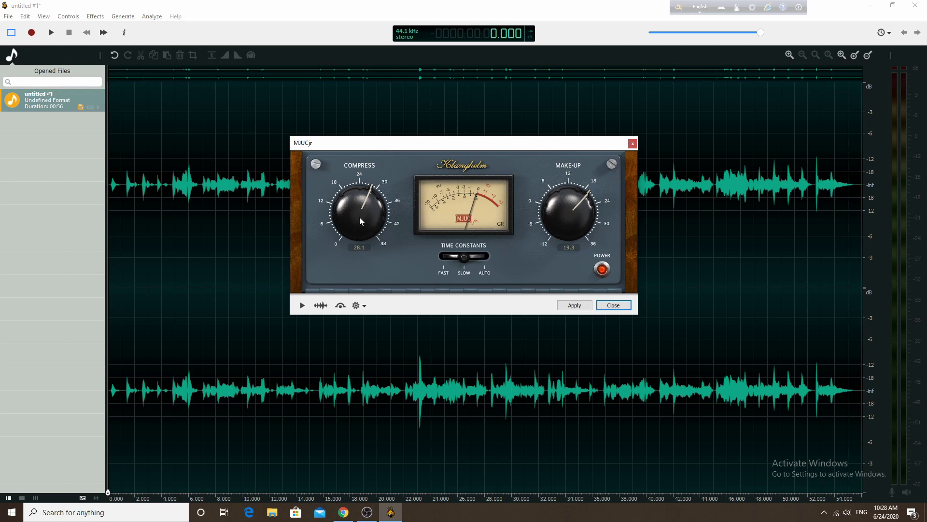
{"action": "double_click", "coordinate": [570, 210]}
{"action": "left_click", "coordinate": [302, 305]}
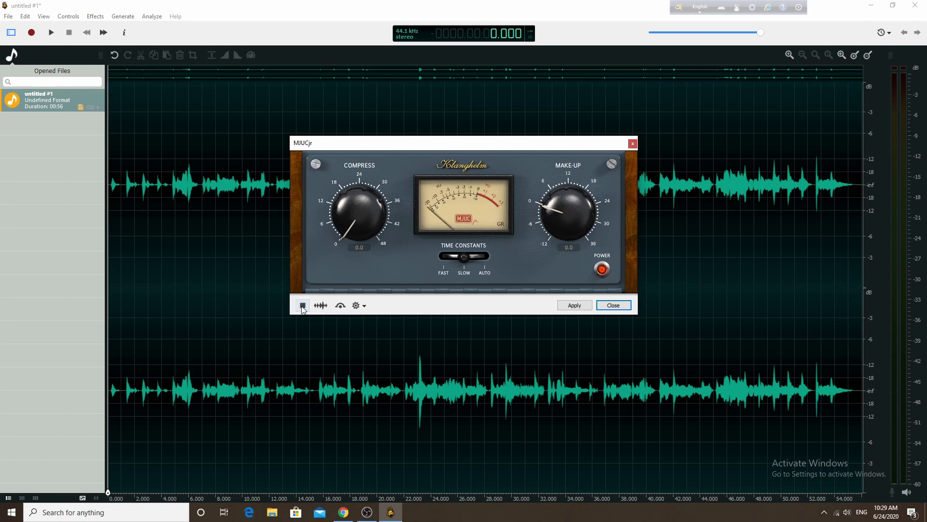